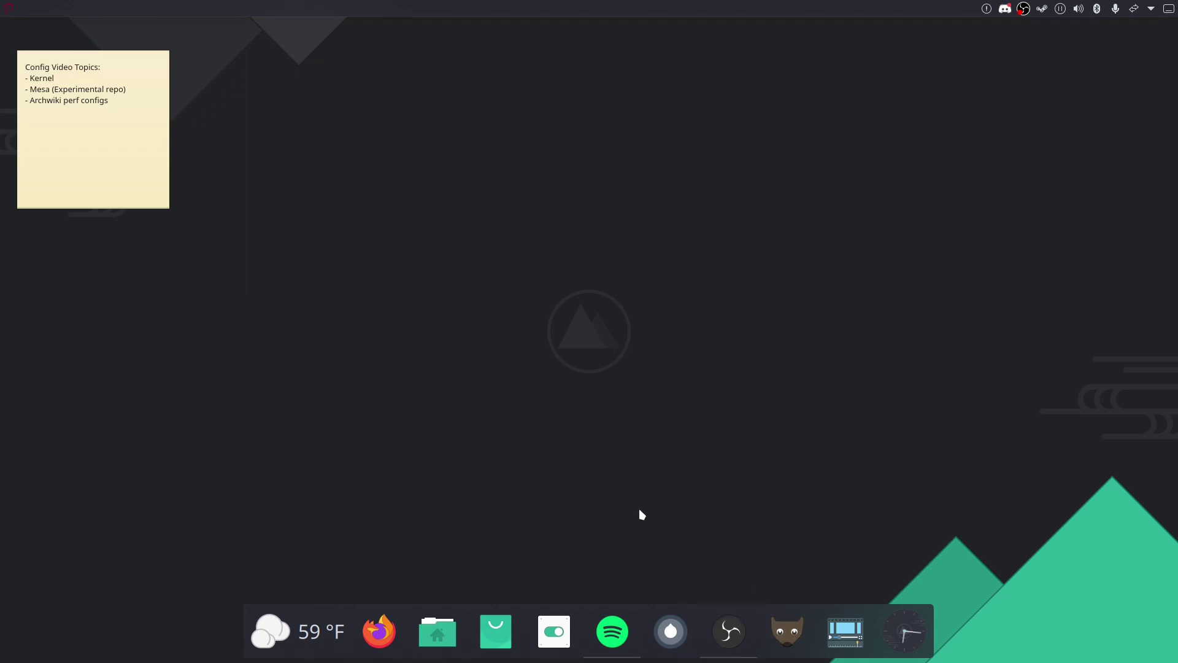
Open Konsole with Ctrl+Alt+T and highlight the Ryzen 7 3700X CPU model and 6.3.7-x64v4-xanmod1 kernel version.
key("ctrl+alt+t")
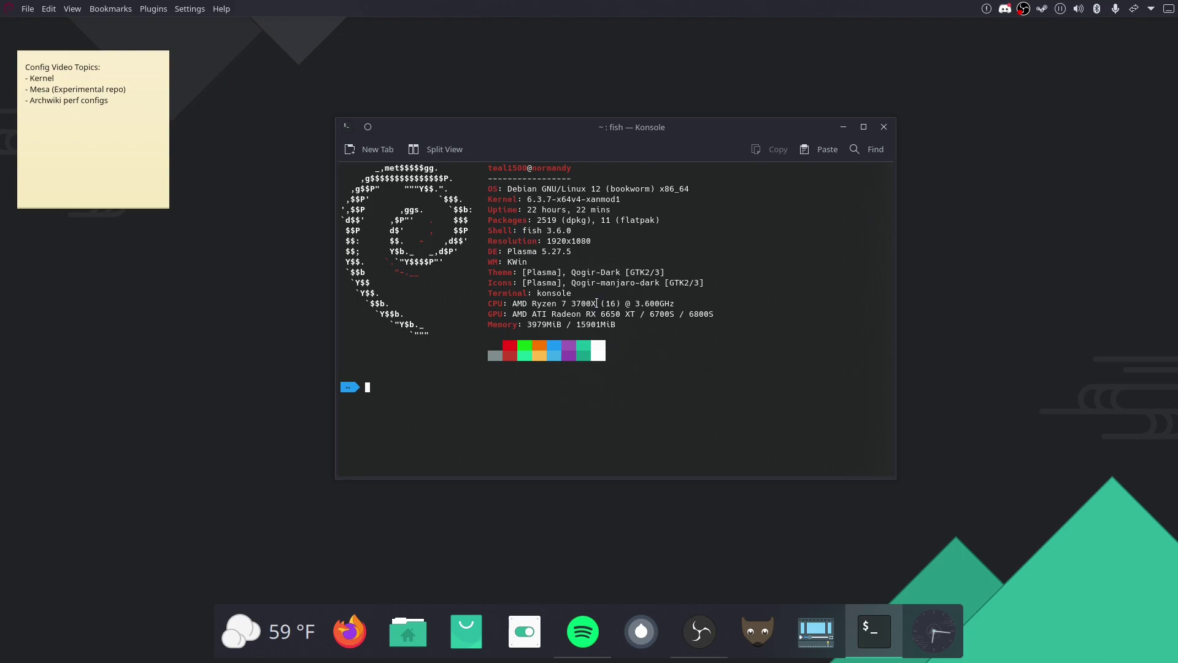
left_click_drag(596, 303, 572, 303)
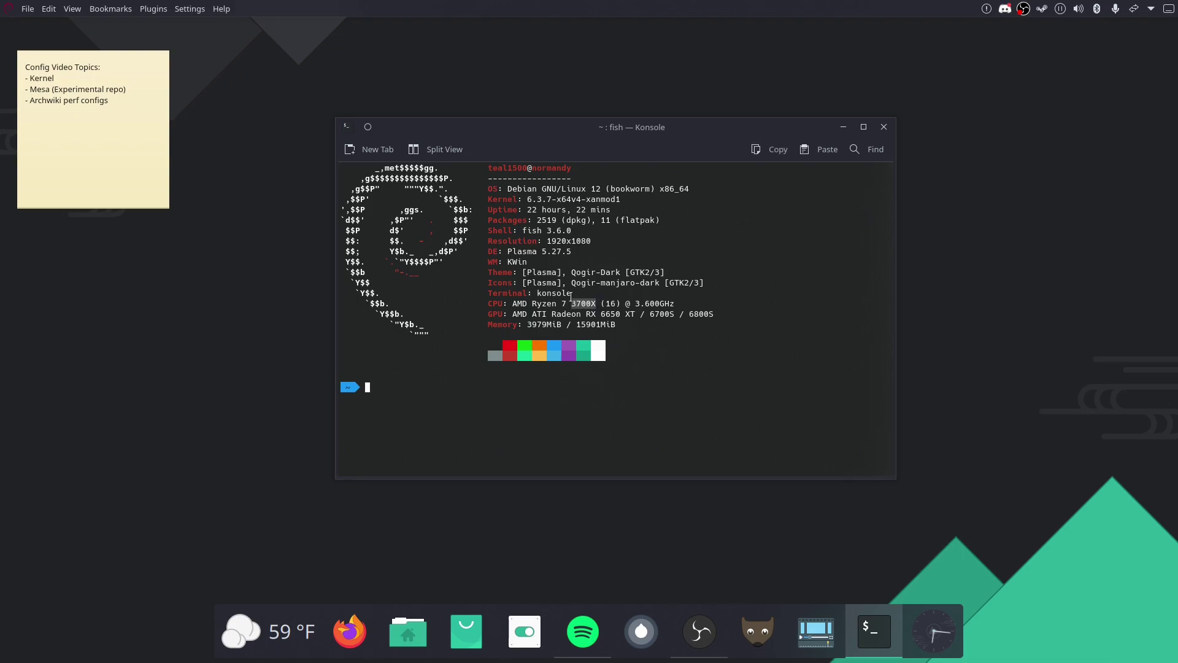
left_click(577, 198)
left_click_drag(623, 199, 530, 199)
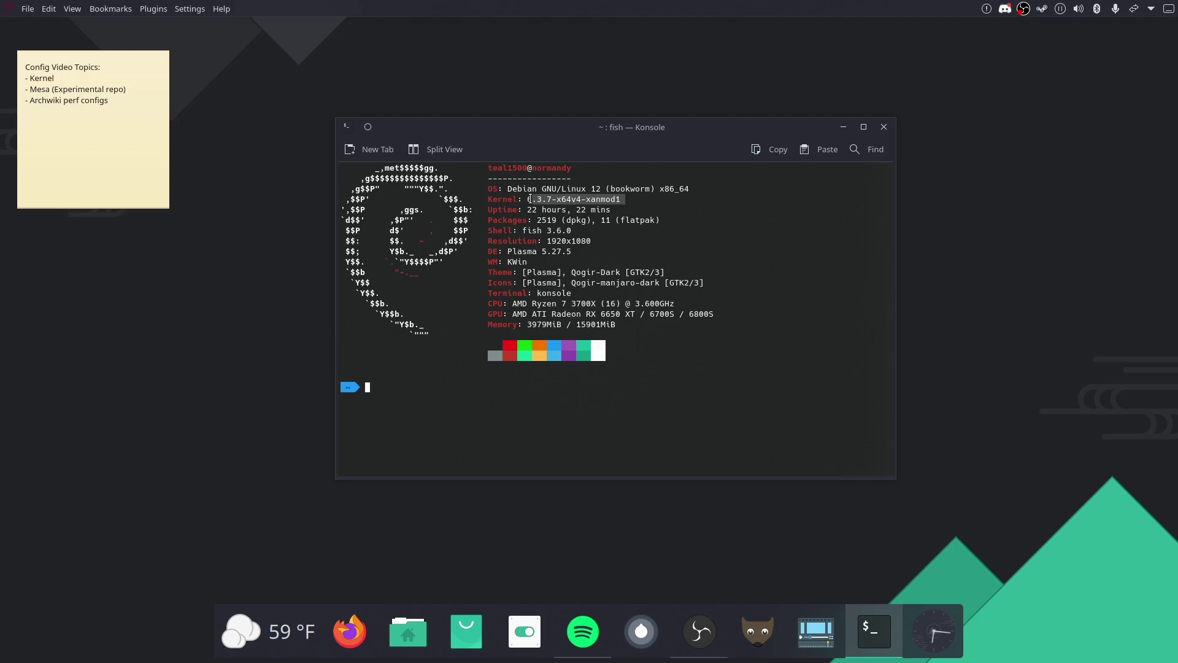
left_click(821, 275)
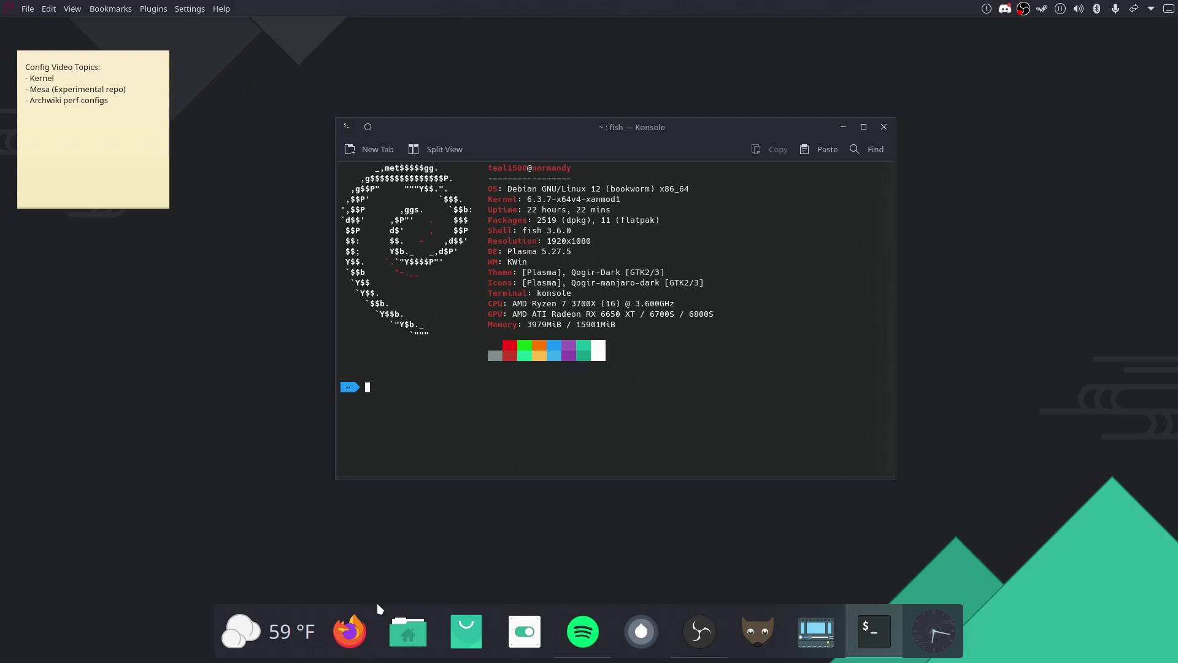
Search the web for 'debian experimental repo' in Firefox and open the DebianExperimental wiki result.
left_click(350, 631)
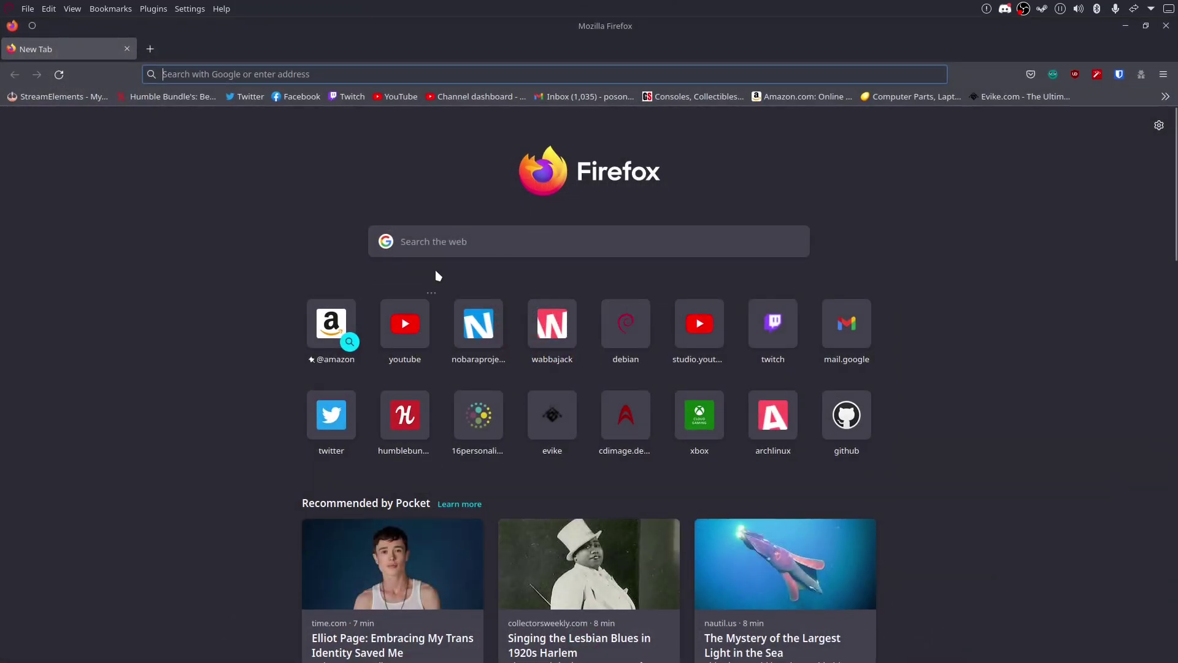
left_click(448, 248)
type("debian")
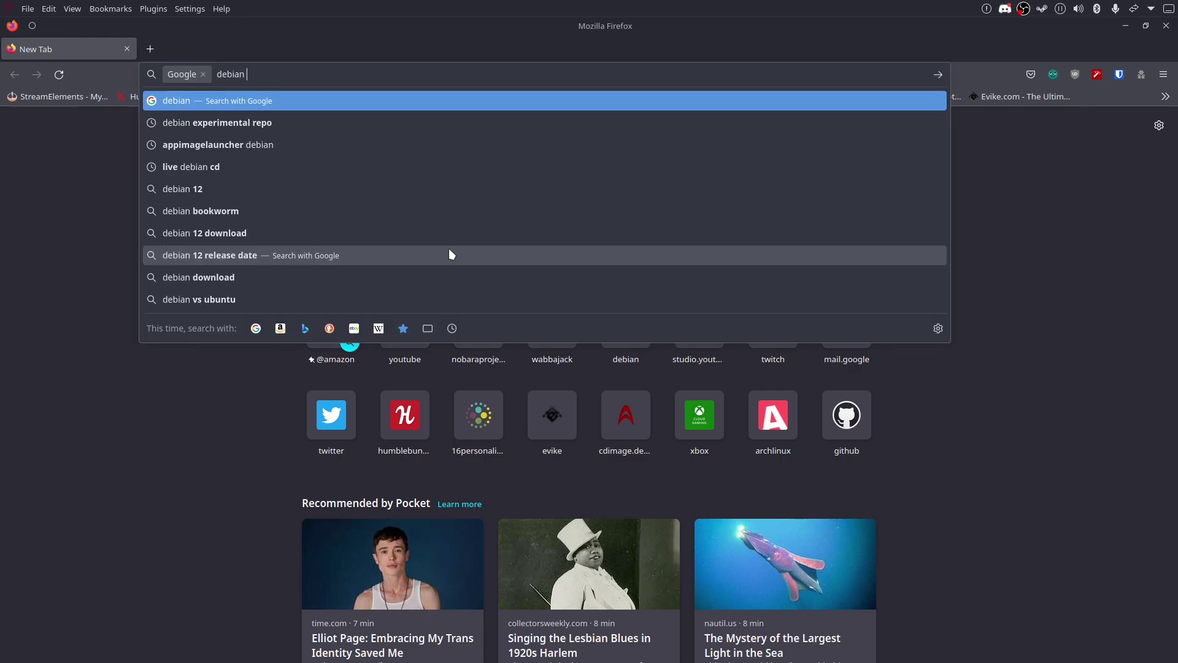
left_click(308, 122)
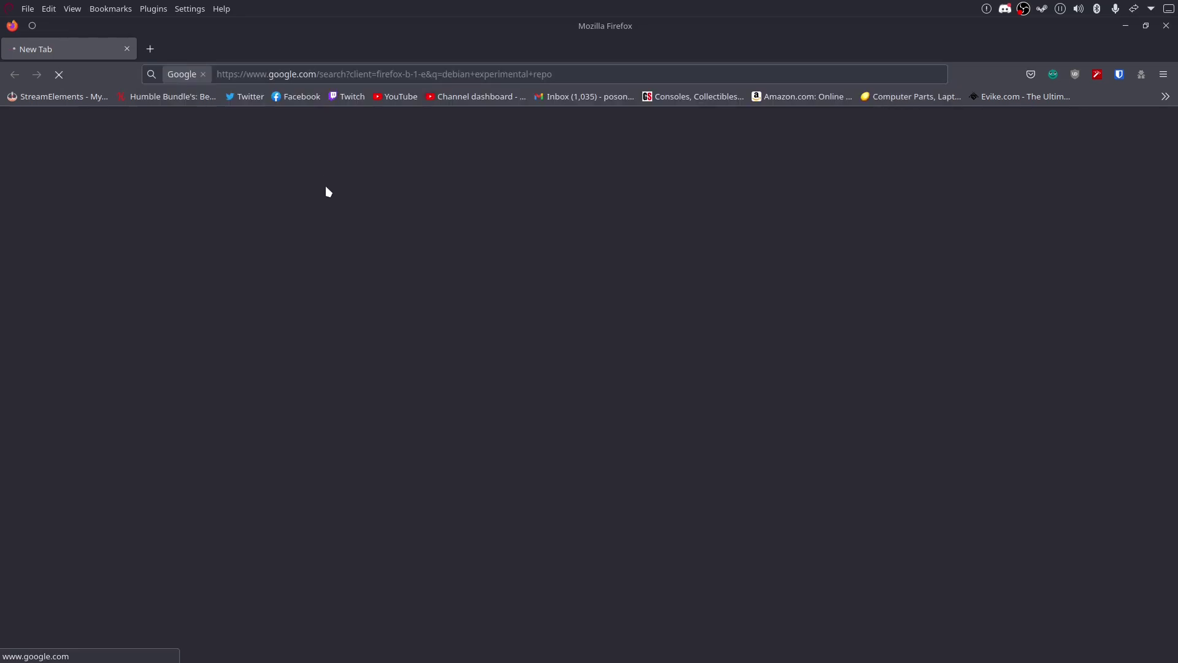
left_click(215, 246)
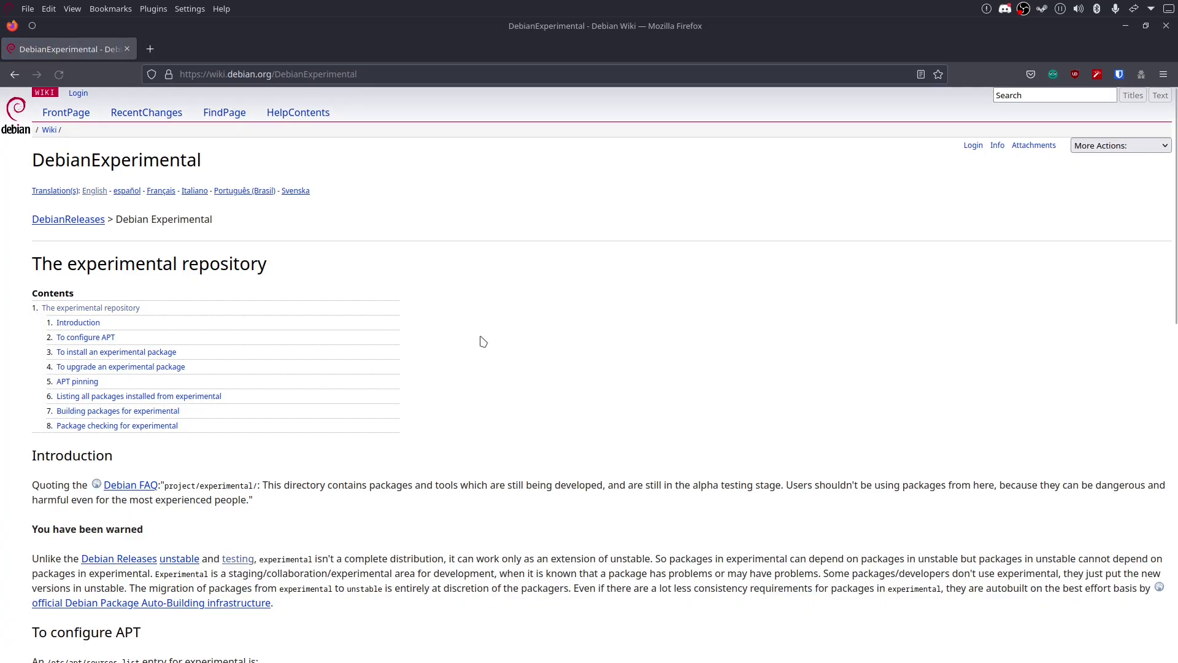
Scroll to 'To install an experimental package' and highlight its apt install command.
scroll(487, 334, "down", 5)
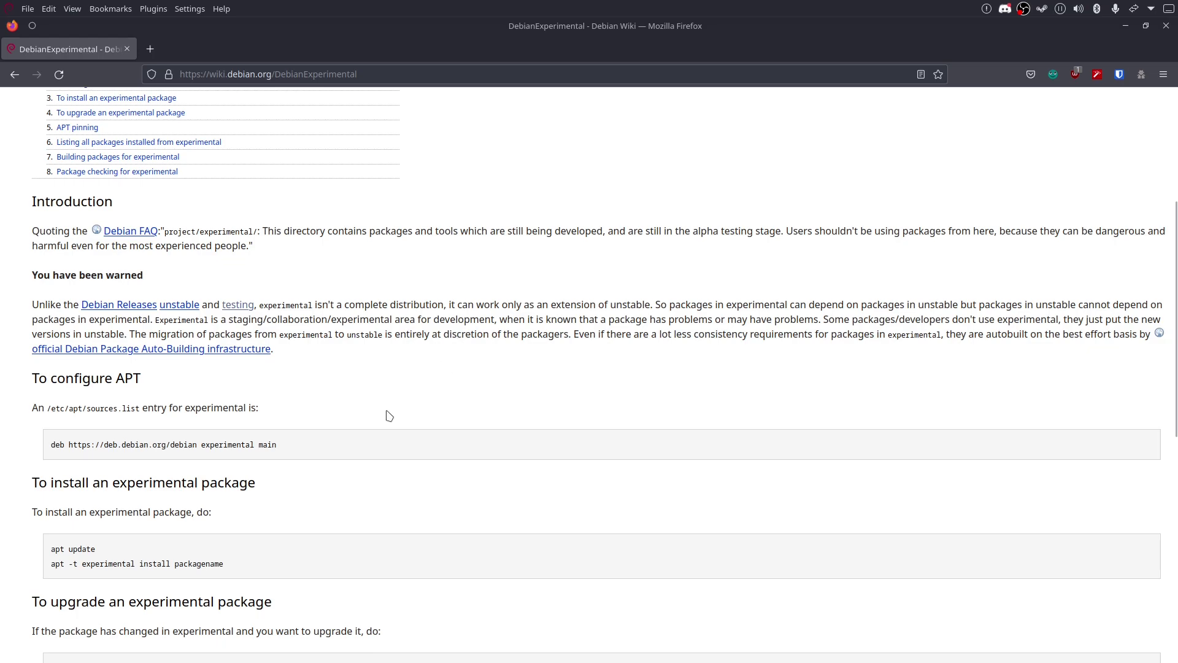
scroll(138, 456, "down", 2)
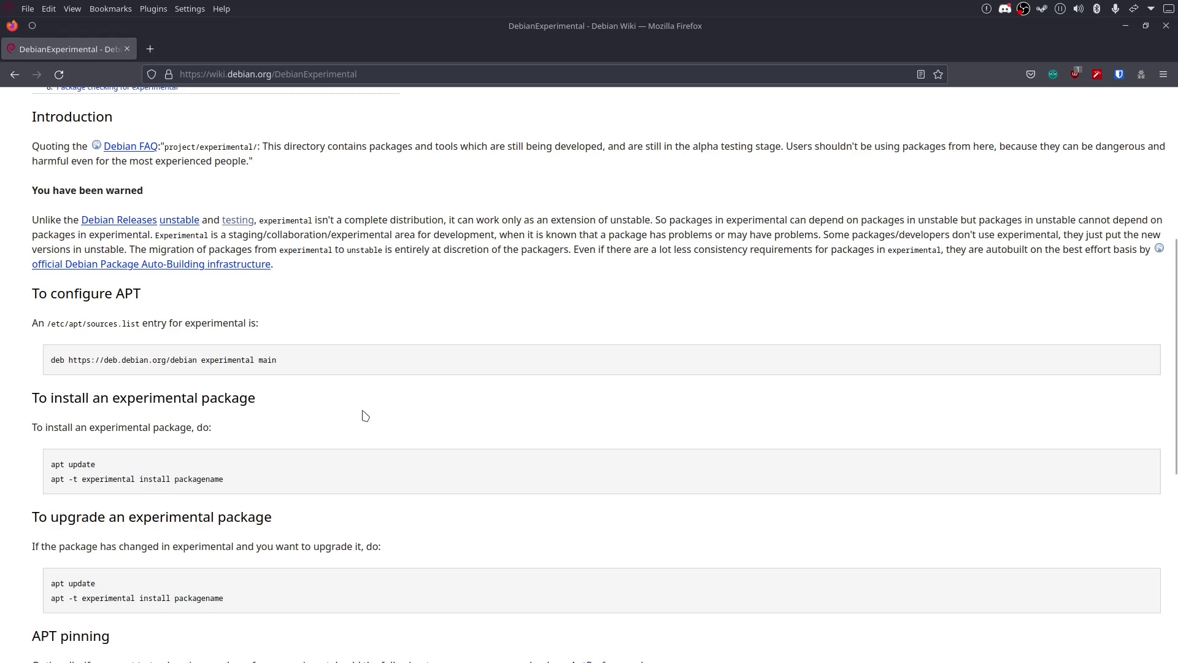
scroll(366, 416, "down", 3)
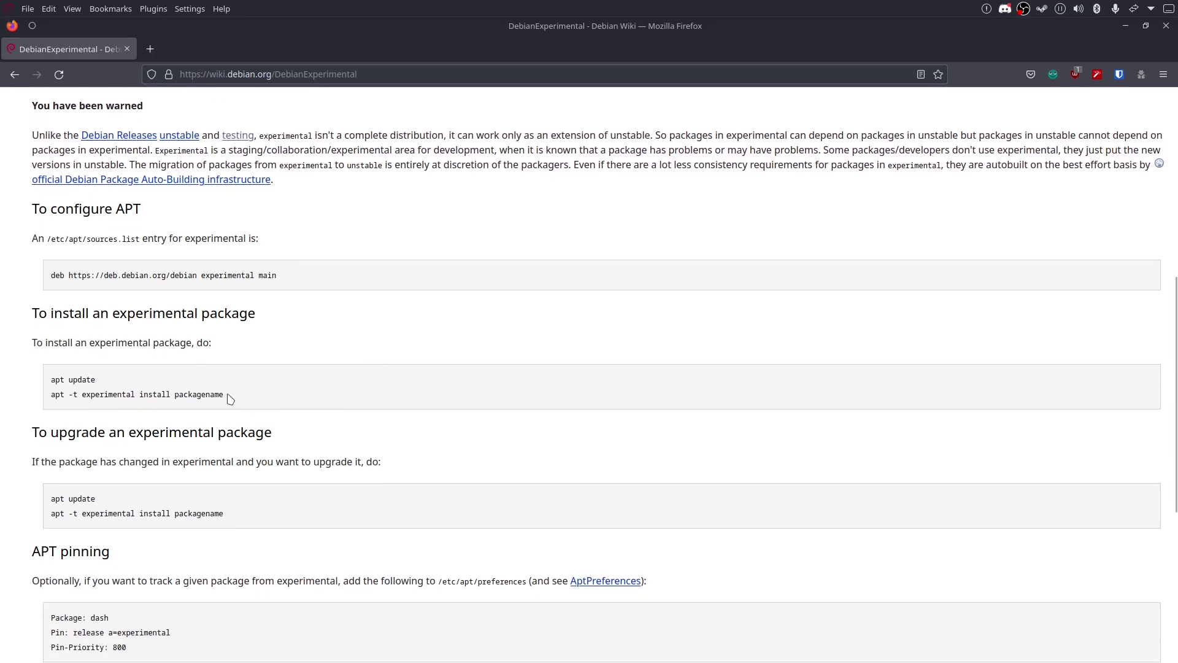
left_click_drag(224, 394, 53, 396)
left_click(213, 407)
Back in Konsole, draft a 'sudo apt -t experimental install mesa*' command, then discard it.
mouse_move(373, 661)
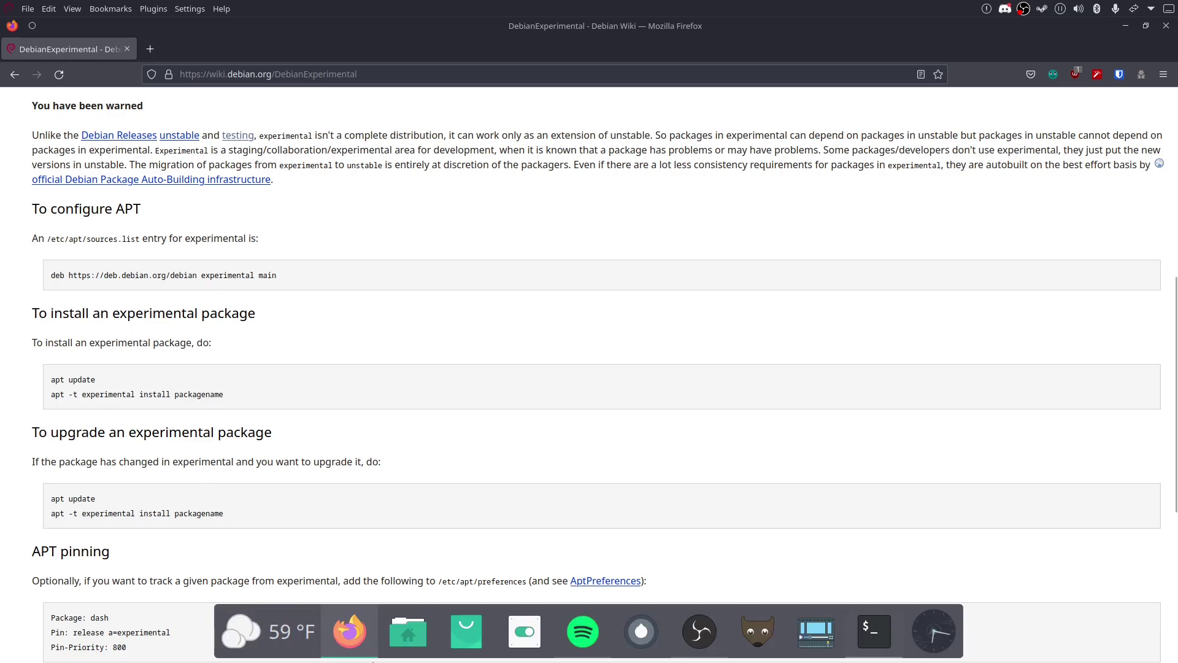
left_click(873, 642)
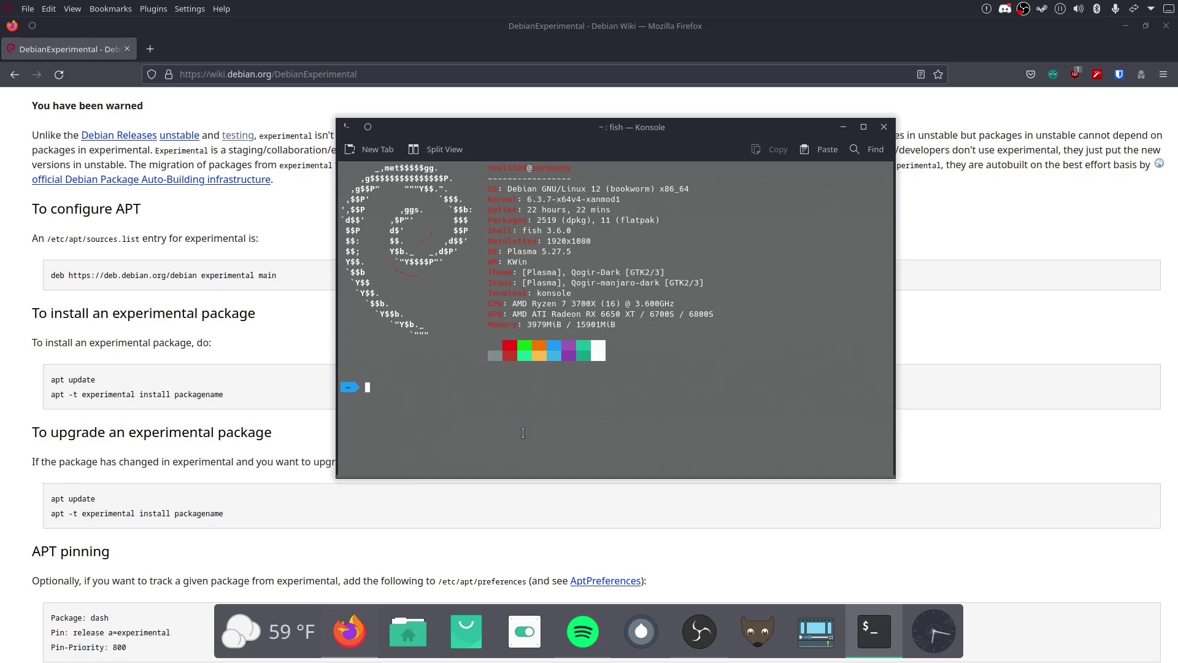
type("sudo apt i")
key("BackSpace")
type("-t install")
key("BackSpace")
key("BackSpace")
key("BackSpace")
key("BackSpace")
key("BackSpace")
key("BackSpace")
key("BackSpace")
key("BackSpace")
type("experimental")
key("Right")
key("BackSpace")
key("BackSpace")
key("BackSpace")
key("BackSpace")
key("BackSpace")
key("BackSpace")
key("BackSpace")
key("BackSpace")
key("BackSpace")
key("BackSpace")
key("BackSpace")
key("BackSpace")
key("BackSpace")
key("BackSpace")
key("BackSpace")
key("BackSpace")
key("BackSpace")
key("BackSpace")
key("BackSpace")
key("BackSpace")
key("BackSpace")
key("BackSpace")
Run 'glxinfo | grep OpenGL' to list the OpenGL details.
type("g")
type("info")
key("BackSpace")
key("BackSpace")
key("BackSpace")
key("BackSpace")
key("BackSpace")
key("BackSpace")
type("lxinfo")
key("Right")
key("Return")
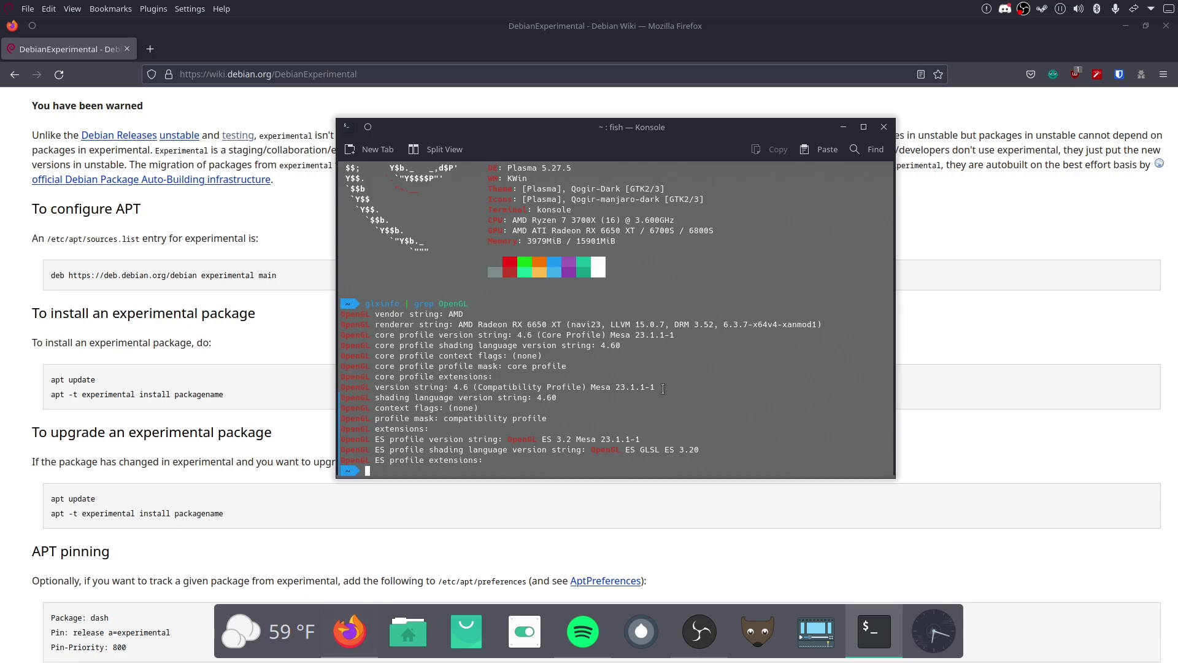
Highlight the Mesa version 23.1.1-1 in the output, then hide the terminal with Ctrl+D.
left_click_drag(656, 389, 615, 391)
left_click(703, 404)
left_click_drag(655, 388, 612, 388)
left_click(704, 393)
key("ctrl+d")
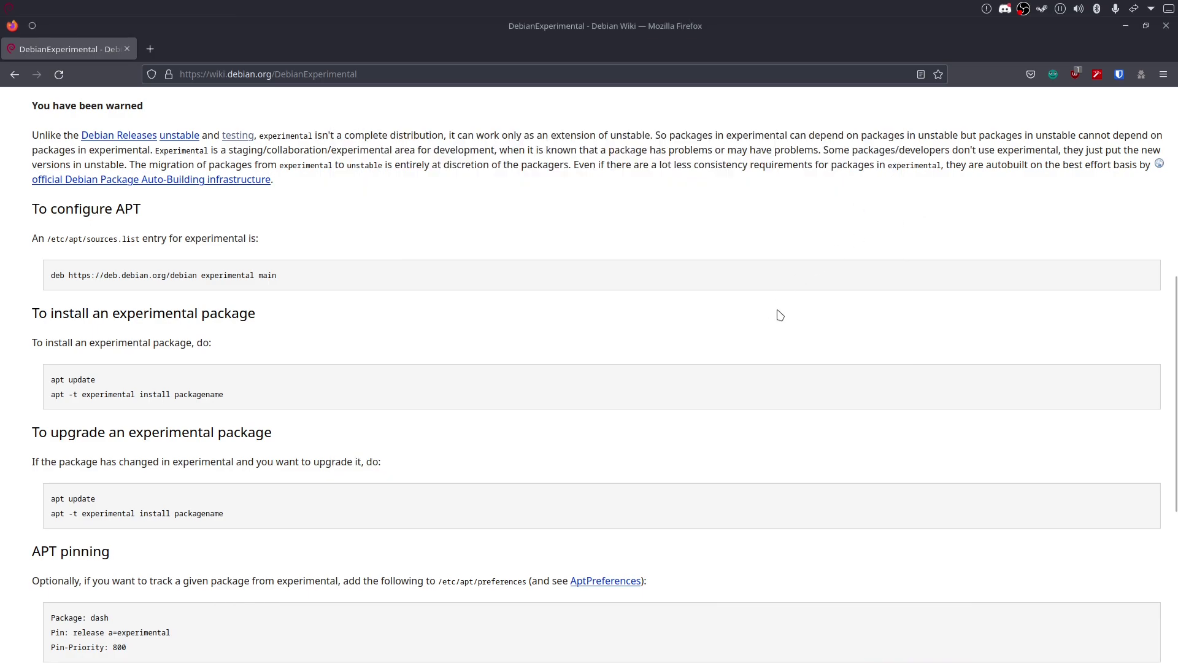
Close the Debian wiki window, relaunch Firefox and search for 'archwiki gaming'.
left_click(127, 49)
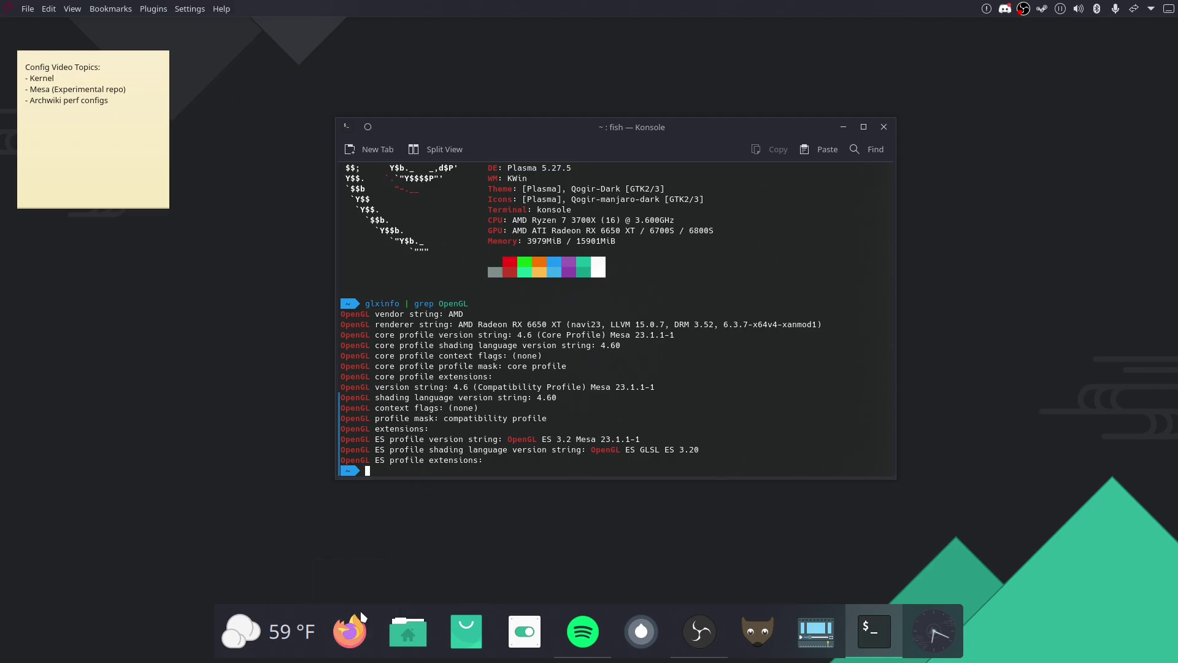
left_click(353, 634)
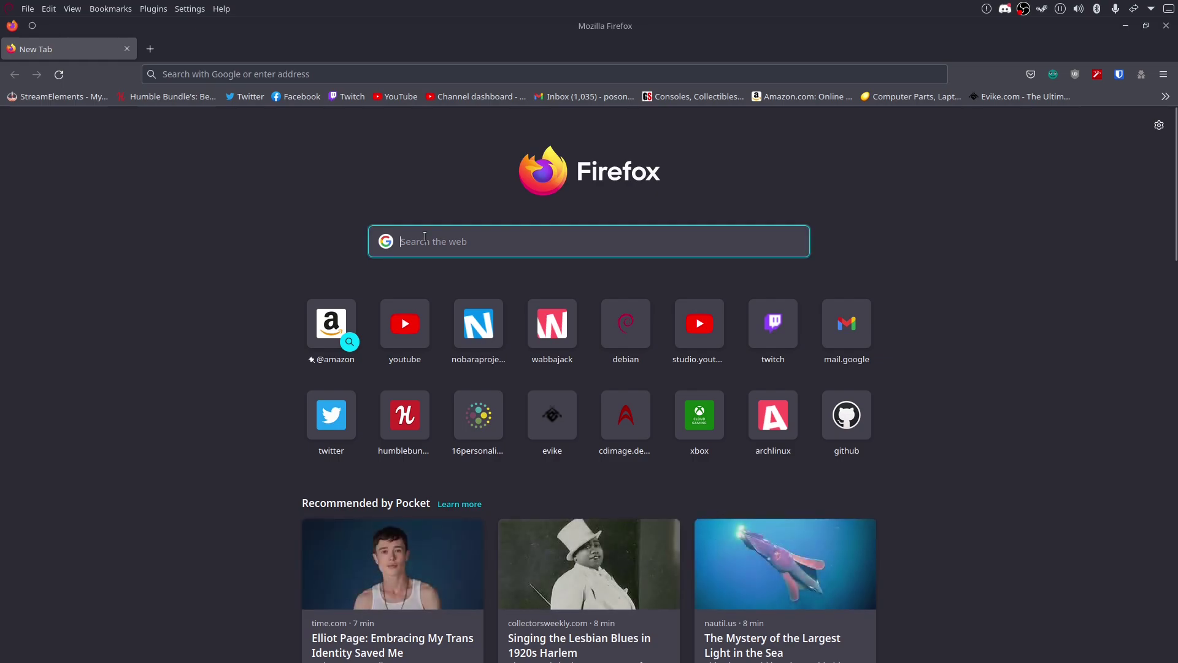
type("archwiki")
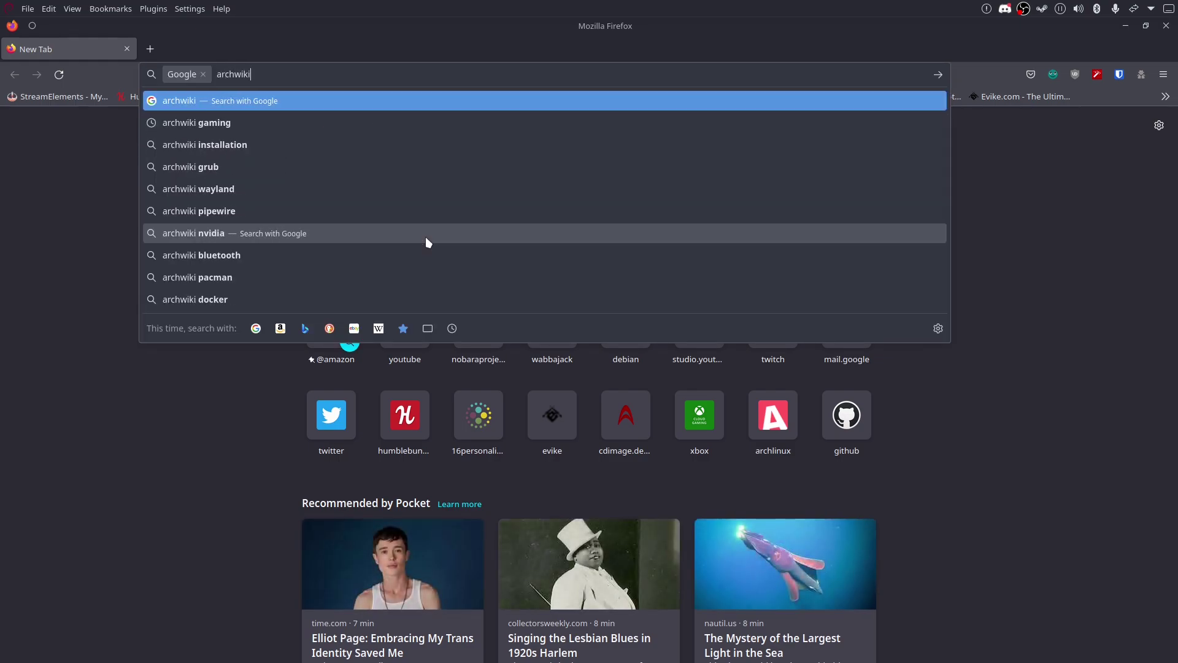
left_click(297, 122)
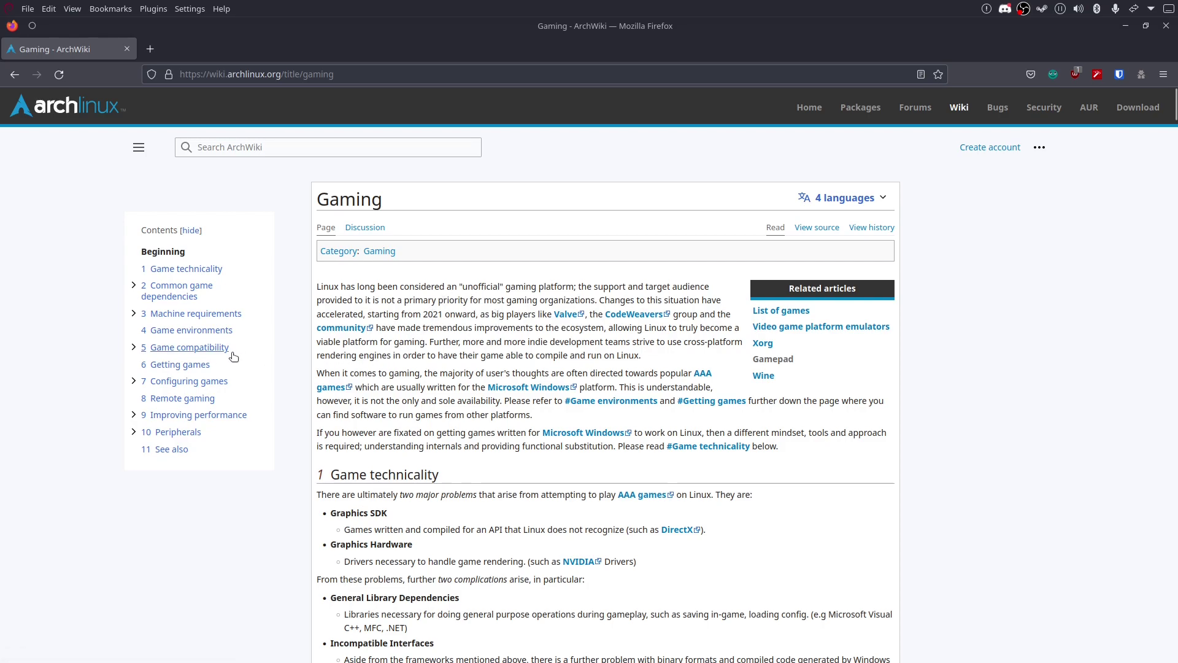
Jump to the Game compatibility section and highlight the sysctl config file path.
left_click(213, 349)
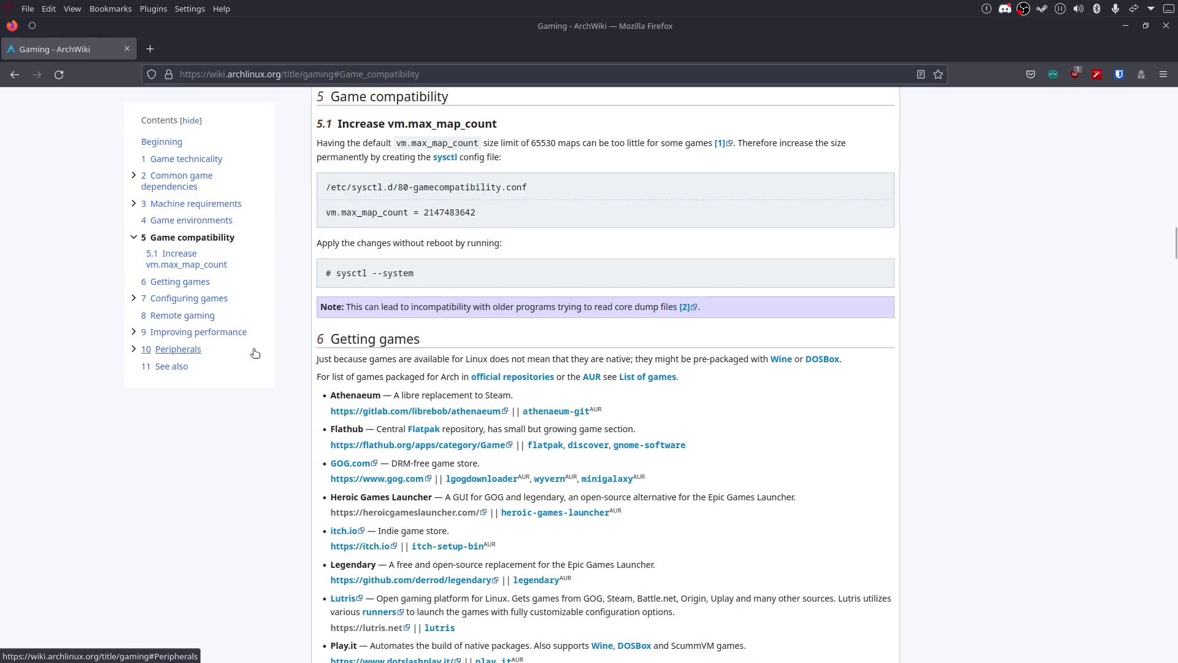
left_click(327, 184)
left_click(523, 185, "shift")
left_click_drag(523, 184, 529, 187)
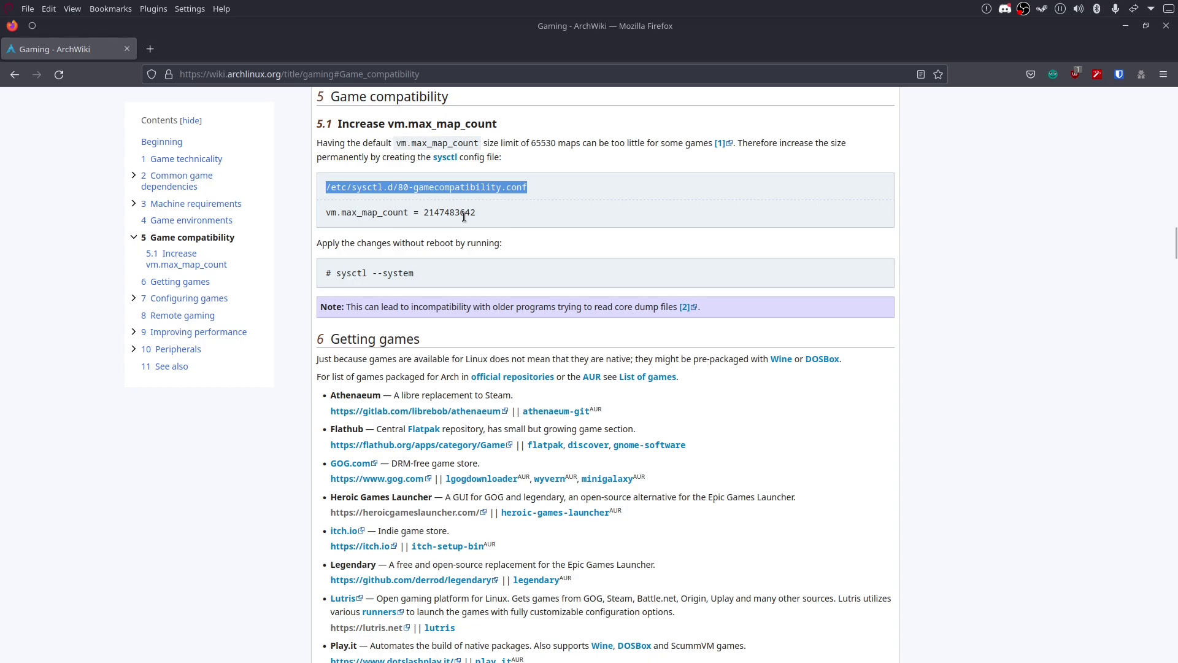
left_click(483, 211)
left_click_drag(326, 211, 498, 218)
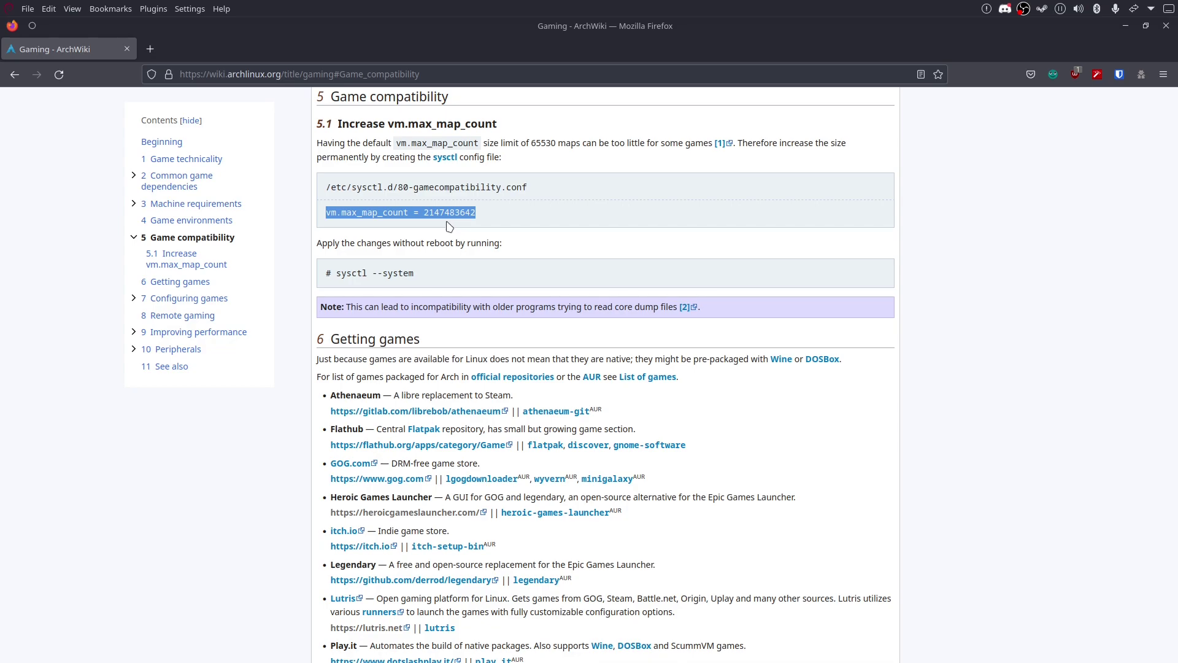
left_click(430, 213)
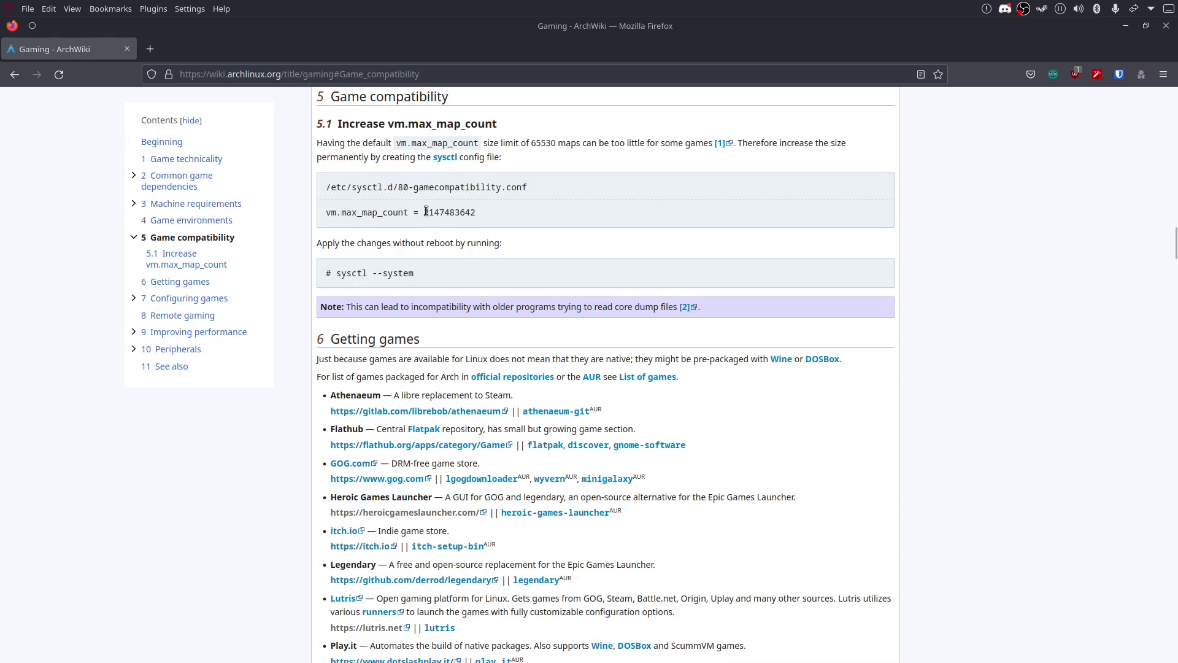
mouse_move(425, 212)
left_mouse_down()
mouse_move(485, 212)
mouse_move(425, 213)
left_mouse_up()
double_click(453, 213)
left_click(538, 216)
left_click(208, 337)
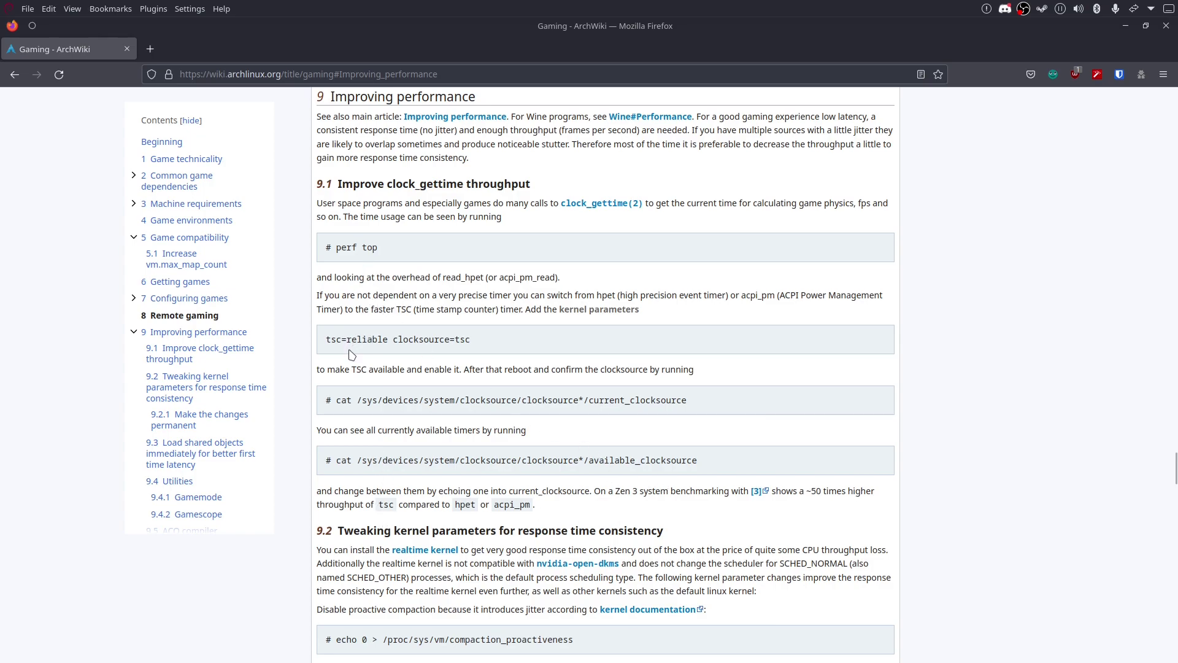
Highlight 'tsc' in clocksource=tsc, then scroll down to section 9.2's echo commands.
left_click_drag(469, 339, 453, 339)
left_click(486, 345)
scroll(526, 363, "down", 5)
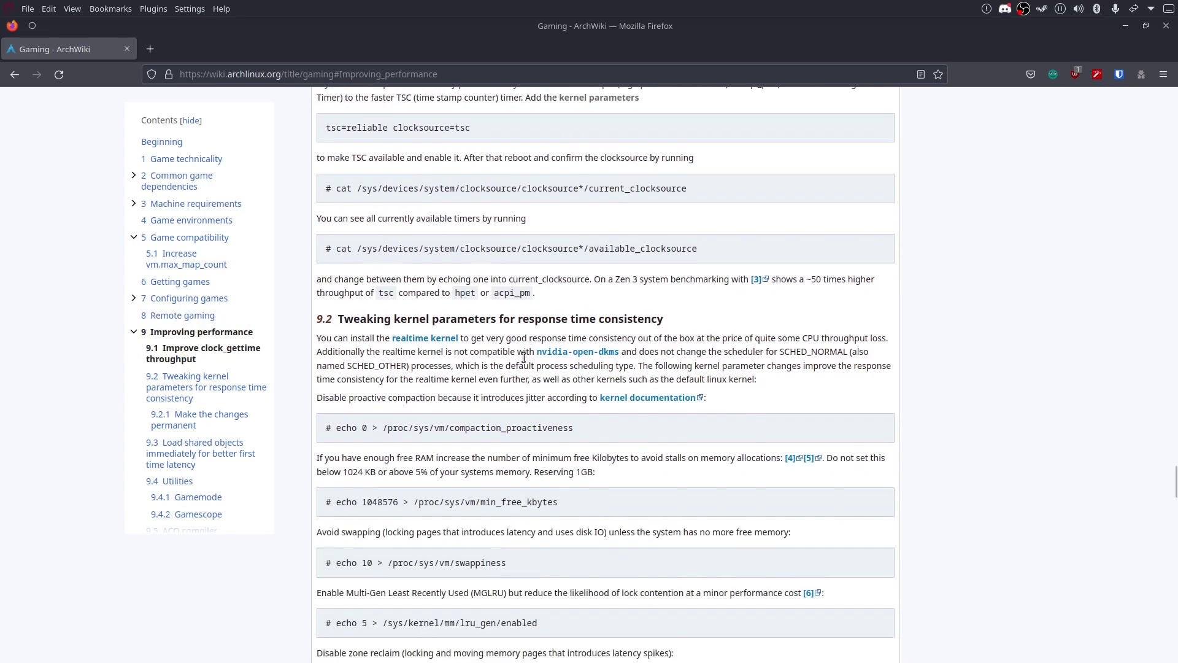
scroll(524, 358, "up", 4)
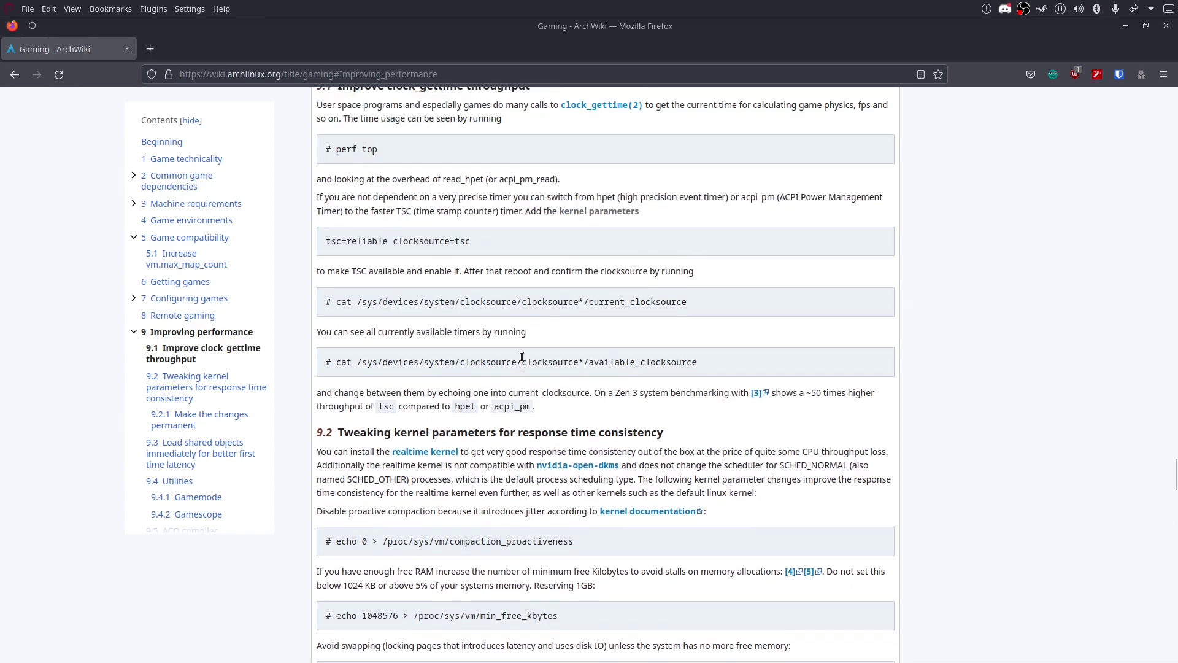
scroll(525, 362, "down", 6)
scroll(525, 362, "down", 3)
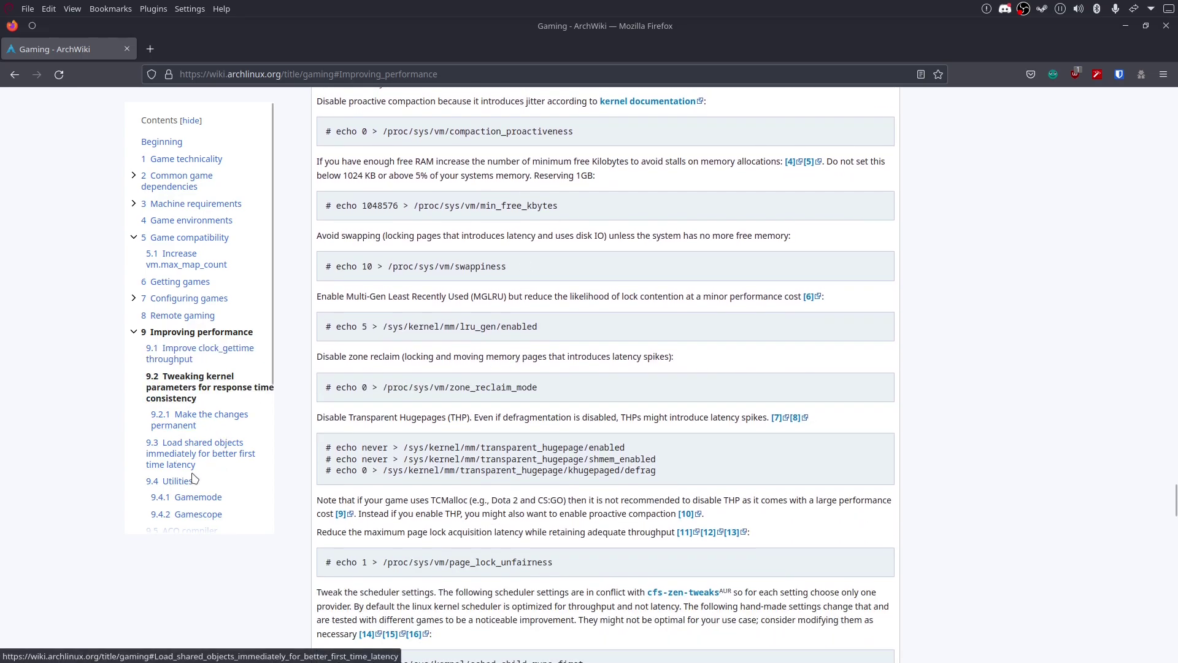
Jump to subsection 9.2.1 and select the LD_BIND_NOW=1 line and the startplasma-x11 mention.
left_click(202, 426)
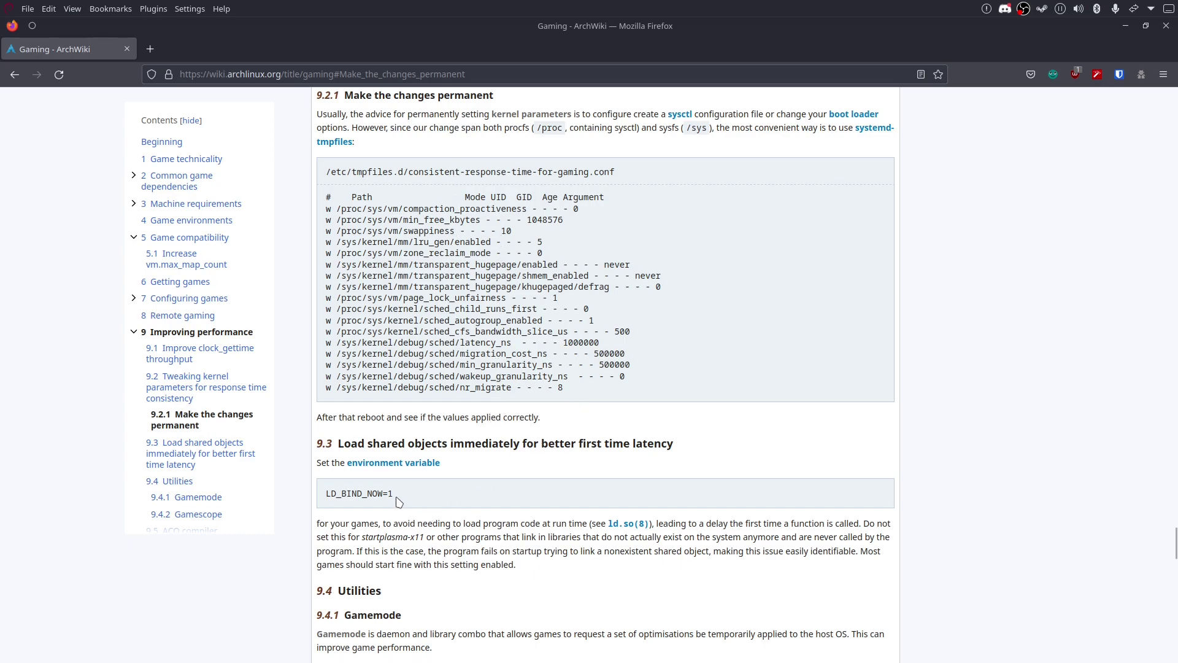
left_click_drag(397, 496, 329, 498)
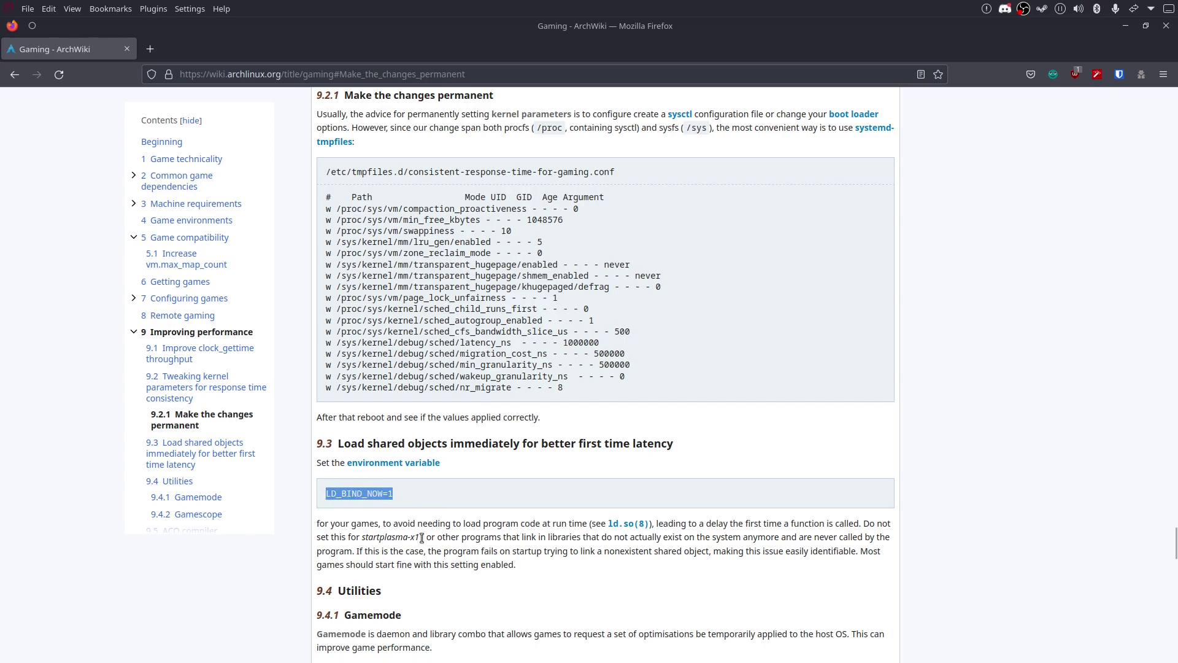
left_click_drag(424, 538, 364, 538)
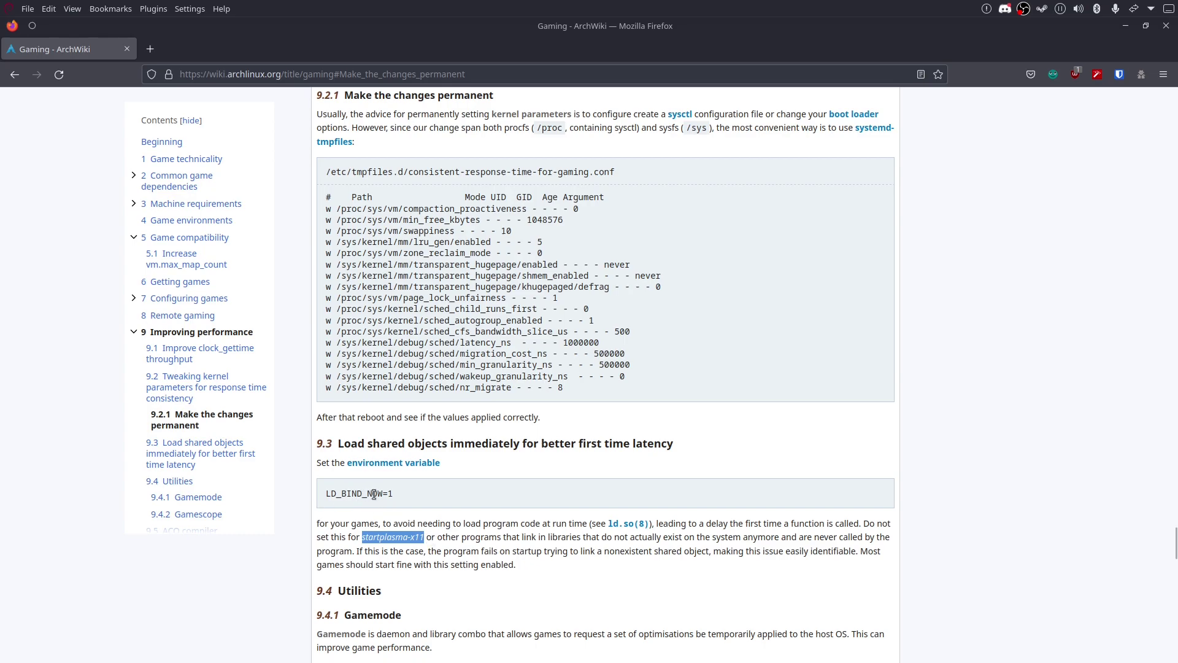
left_click(402, 500)
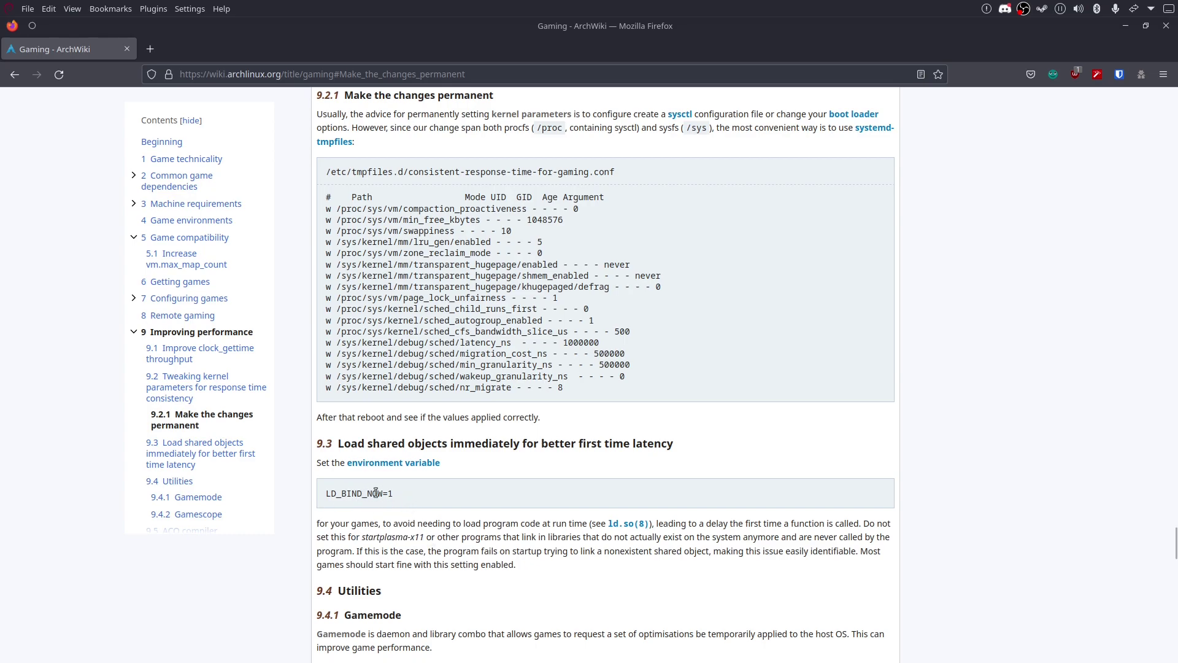
triple_click(376, 492)
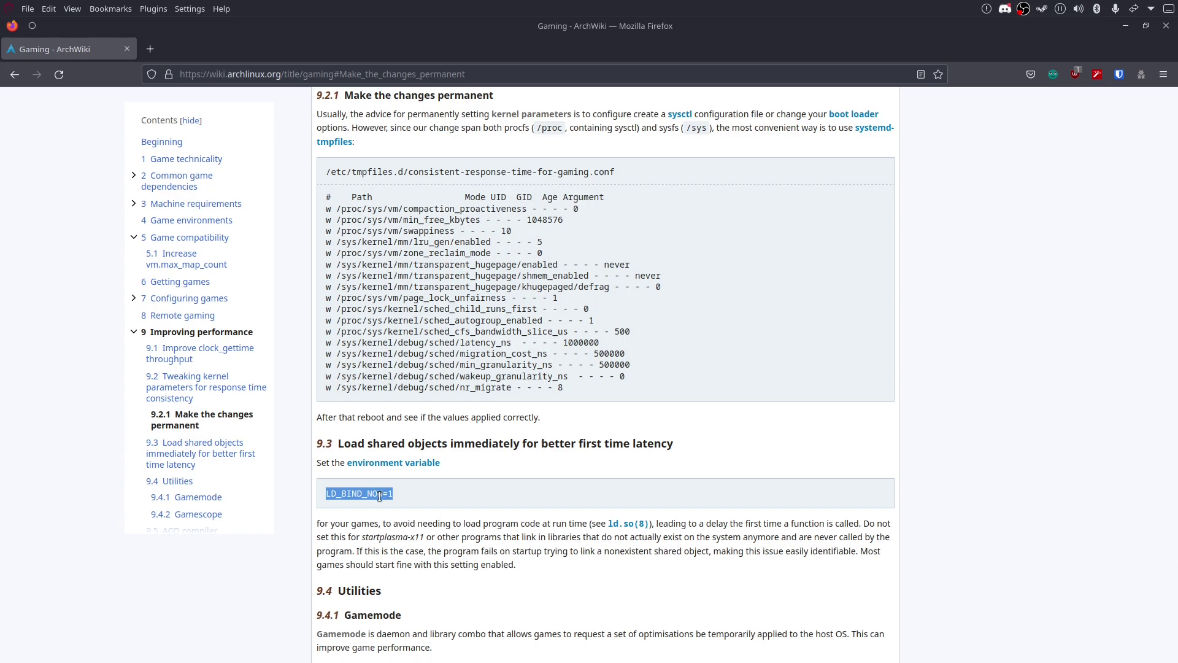
left_click(415, 497)
mouse_move(488, 653)
left_click(529, 649)
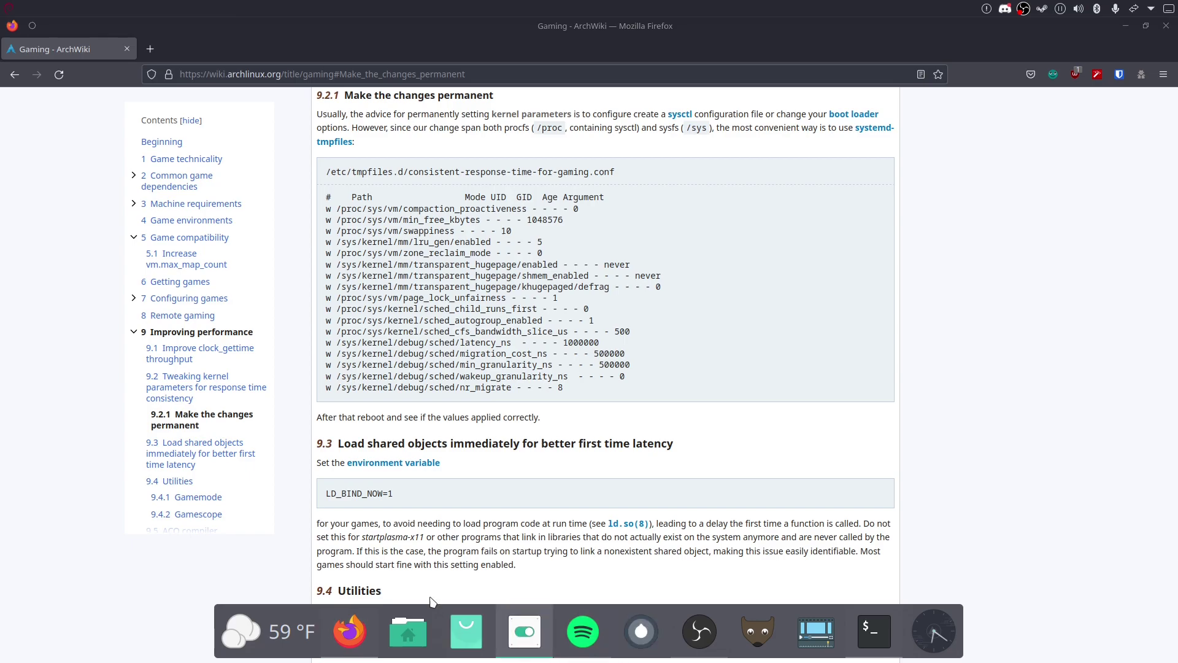
scroll(286, 464, "down", 5)
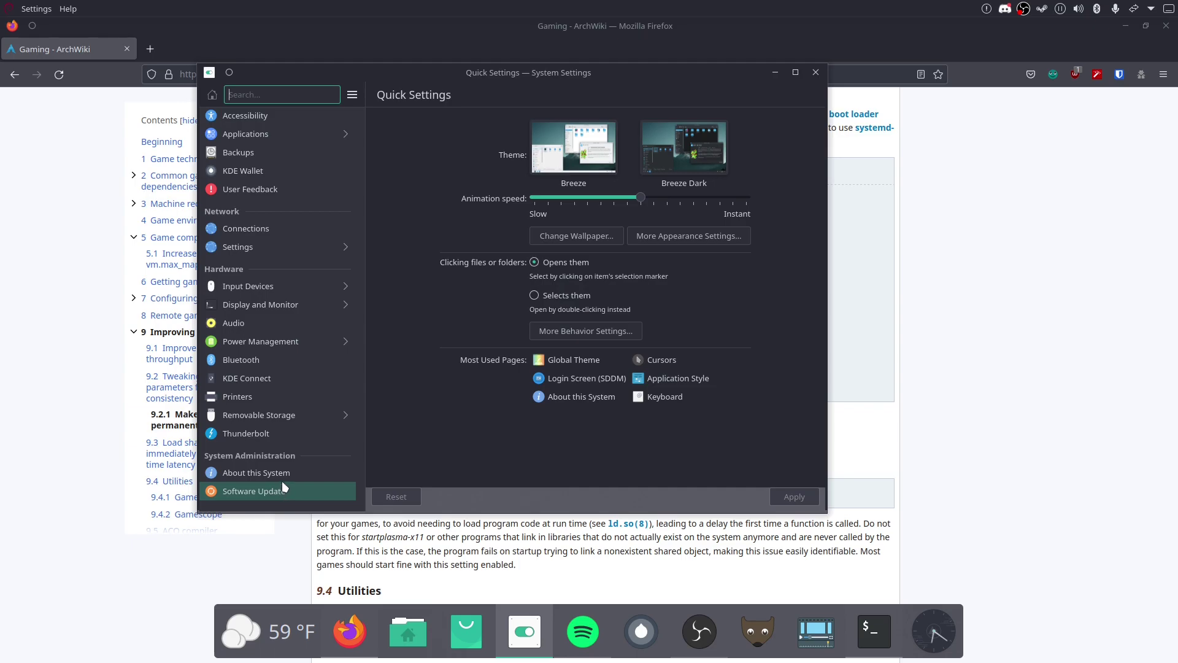
left_click(284, 479)
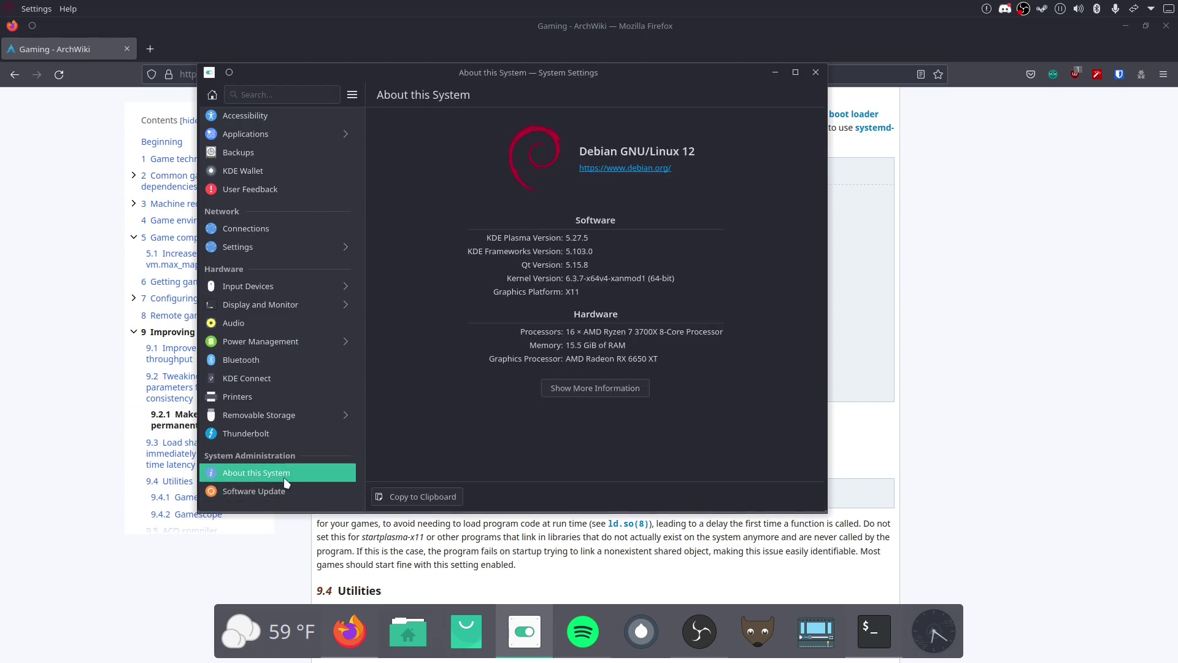
double_click(577, 292)
left_click(535, 334)
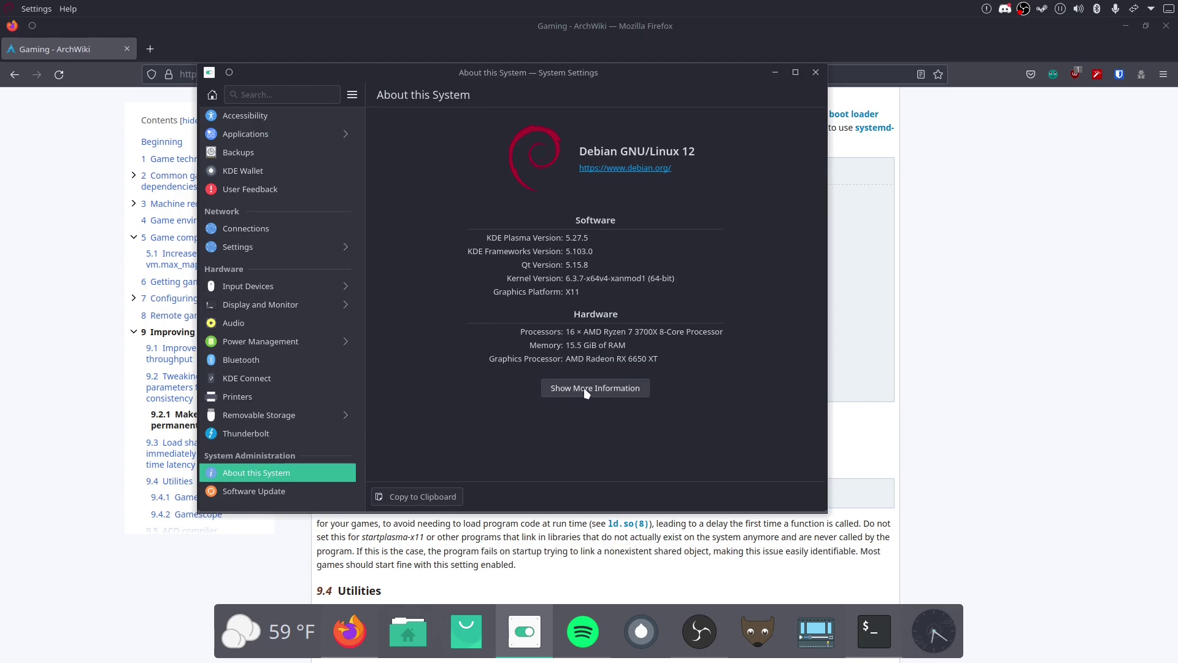
left_click(815, 72)
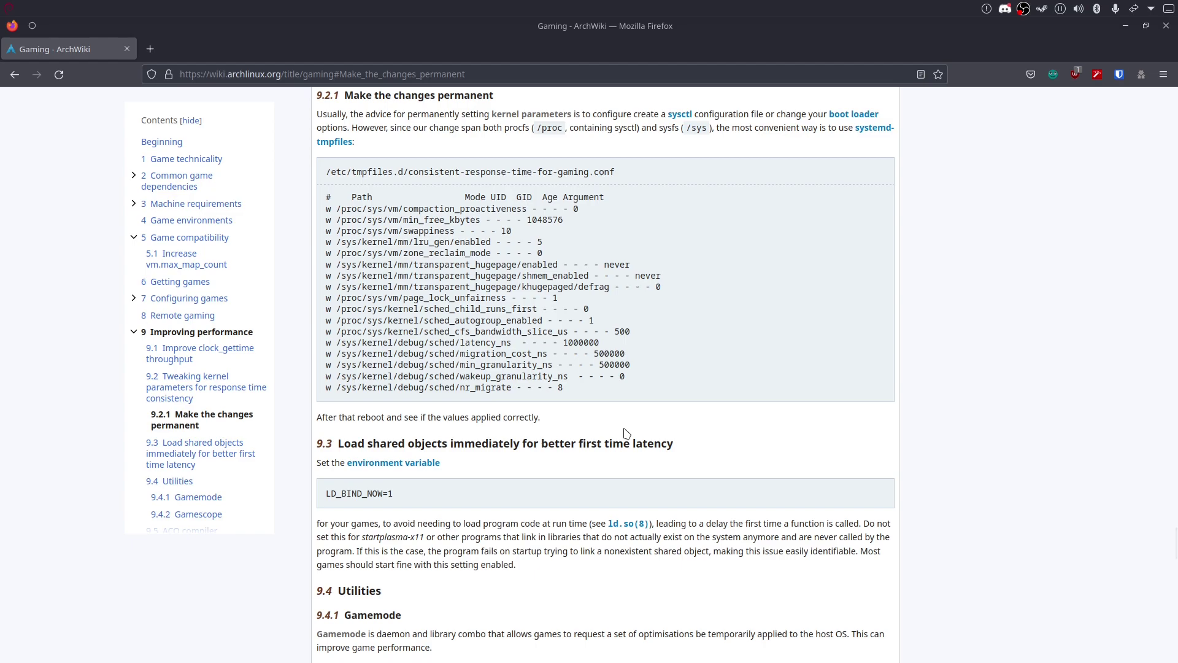
Close every Firefox tab so the browser quits, then close the Konsole window.
left_click(150, 49)
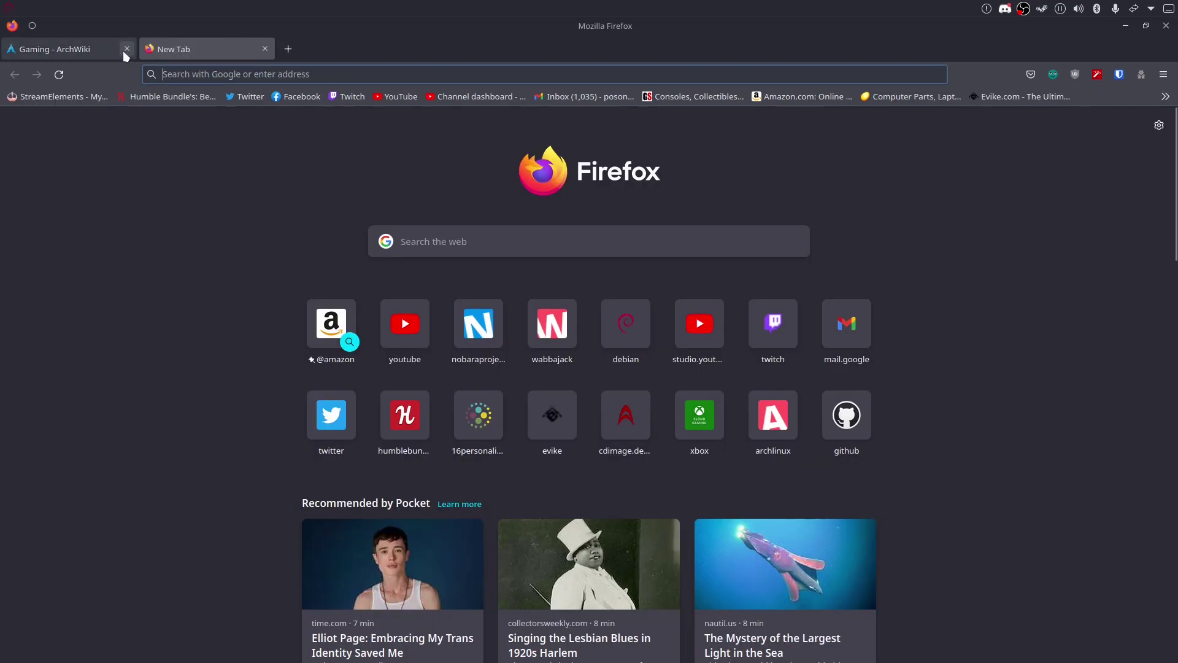
left_click(127, 49)
left_click(127, 49)
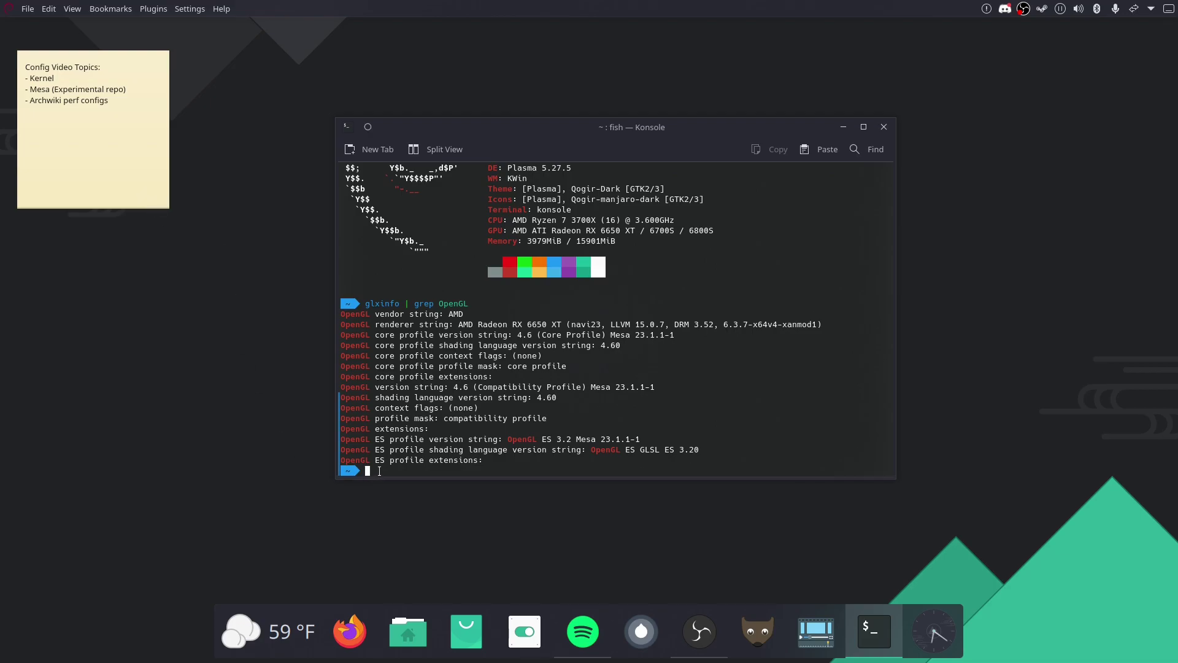
left_click(884, 126)
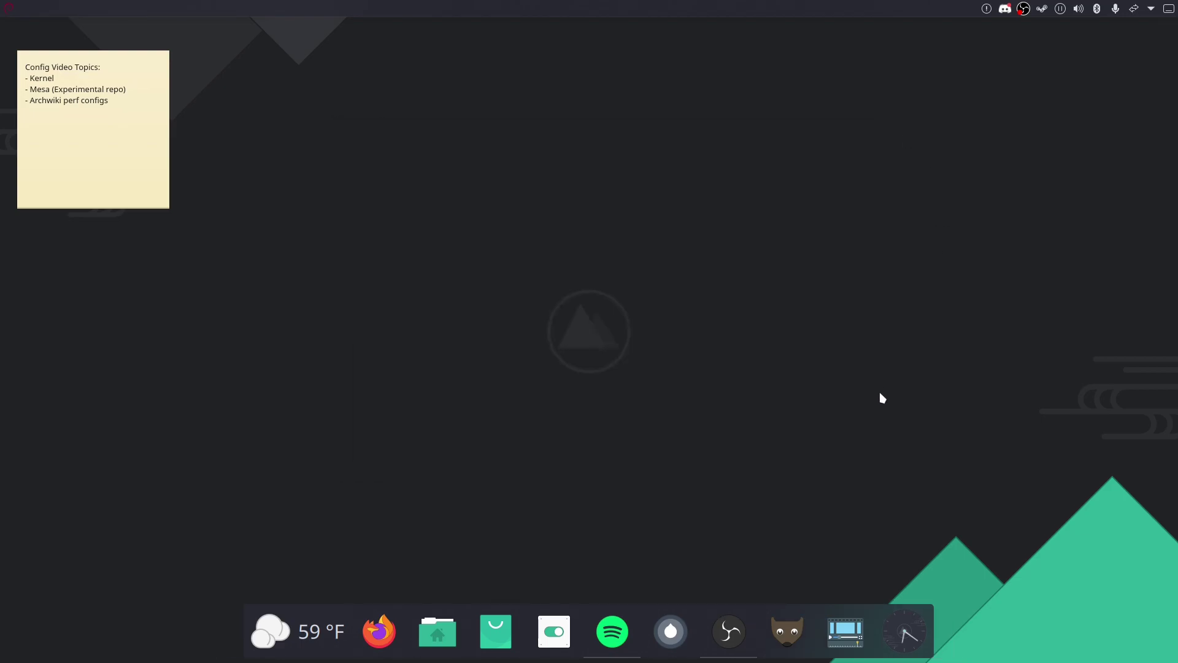